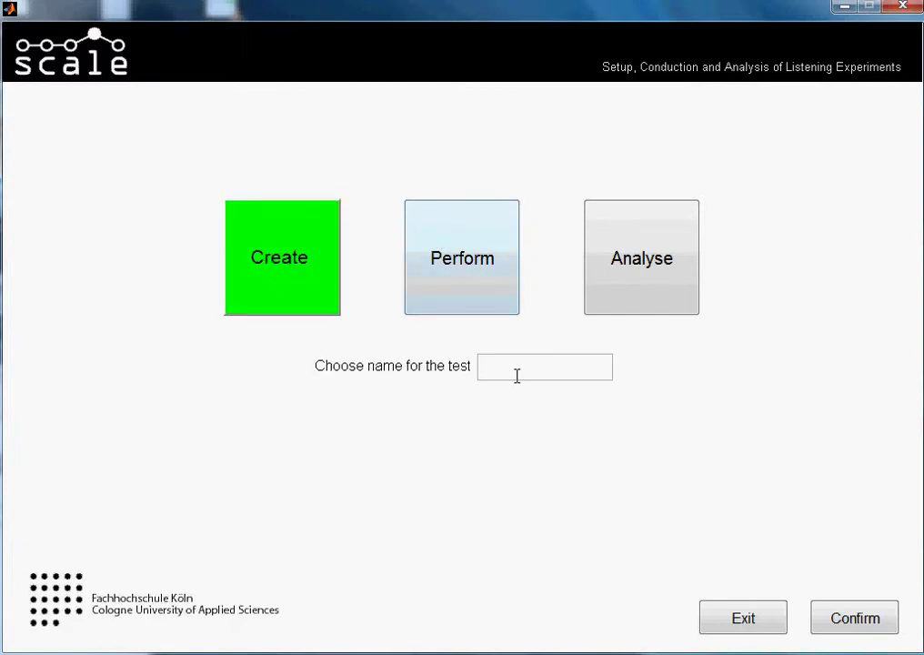
# Step: Name the new test 2_afc_auto and confirm its creation
pyautogui.write('3_')
pyautogui.press('BackSpace')
pyautogui.press('BackSpace')
pyautogui.write('2_afc_auto')
pyautogui.click(839, 615)
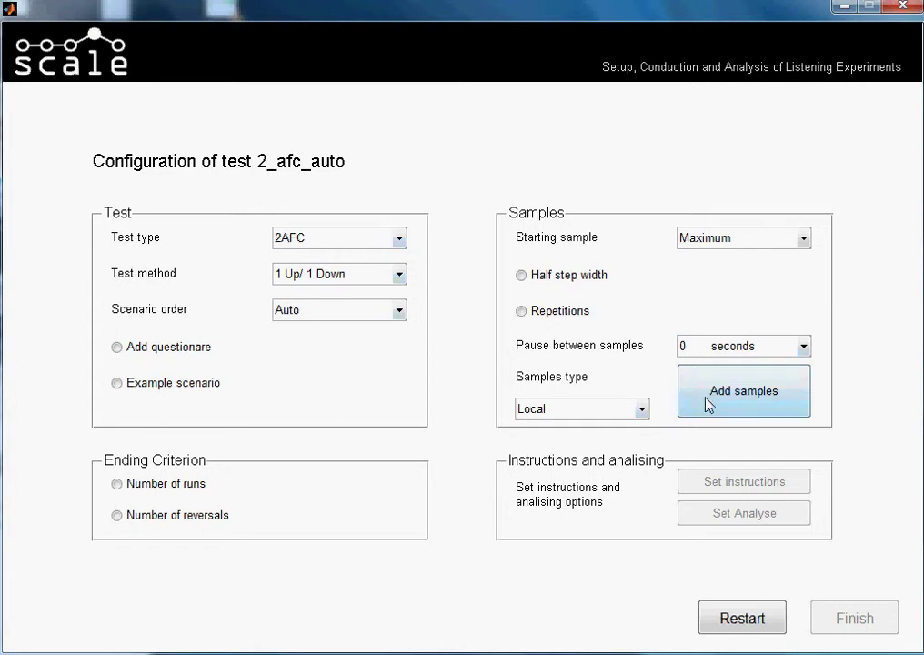
# Step: Begin adding samples to the test and set the scenario assignment to Auto
pyautogui.click(708, 405)
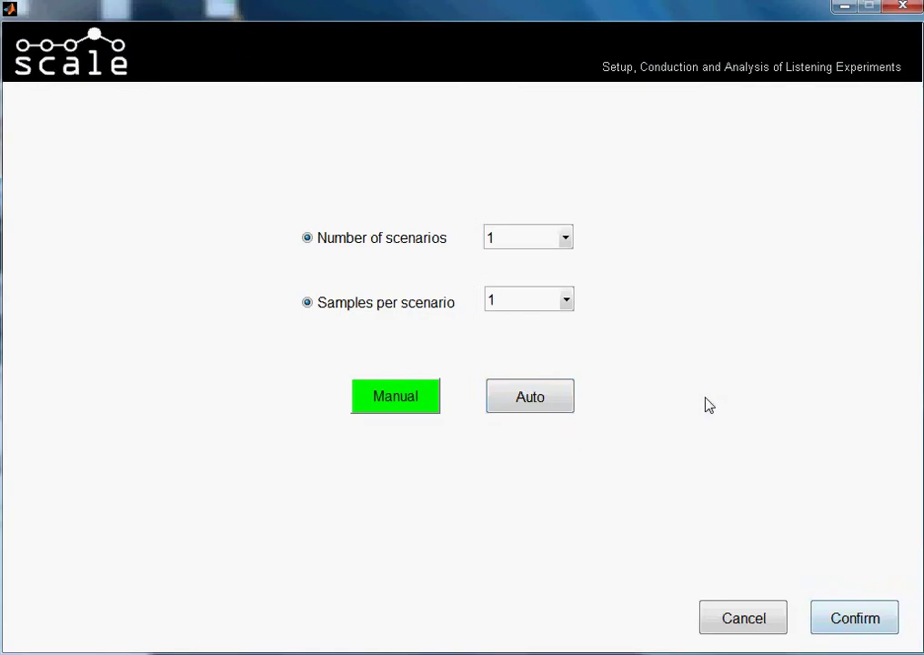
pyautogui.click(537, 399)
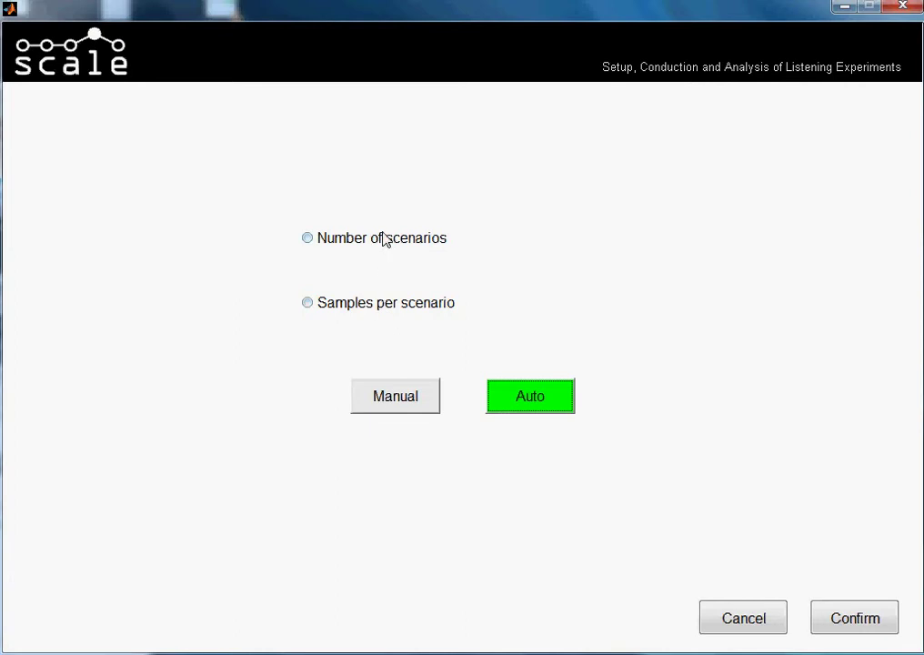
# Step: Alternate between the Number of scenarios and Samples per scenario options to compare how they behave
pyautogui.click(383, 242)
pyautogui.click(372, 303)
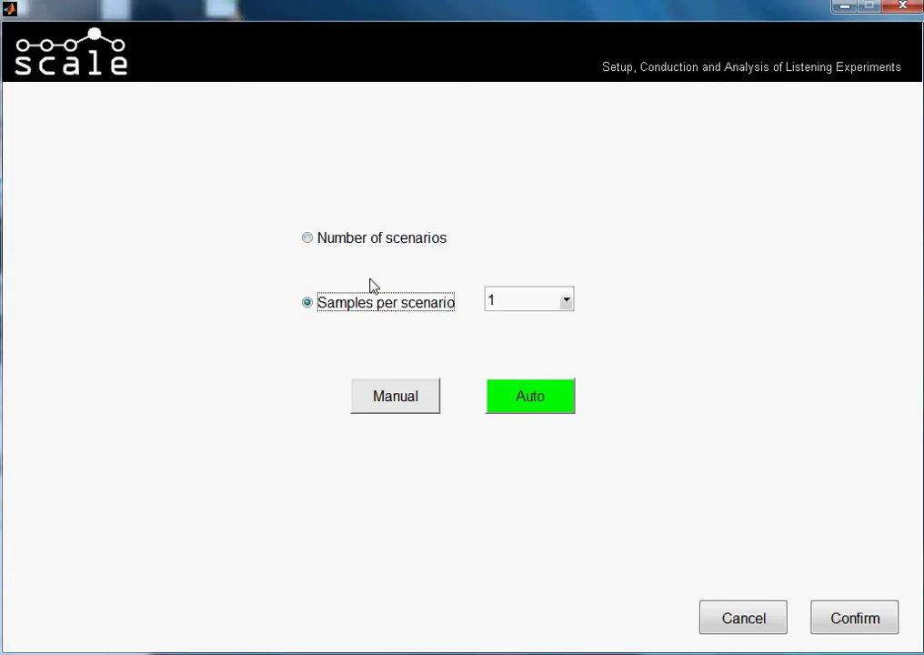
pyautogui.click(384, 238)
pyautogui.click(380, 303)
pyautogui.click(393, 244)
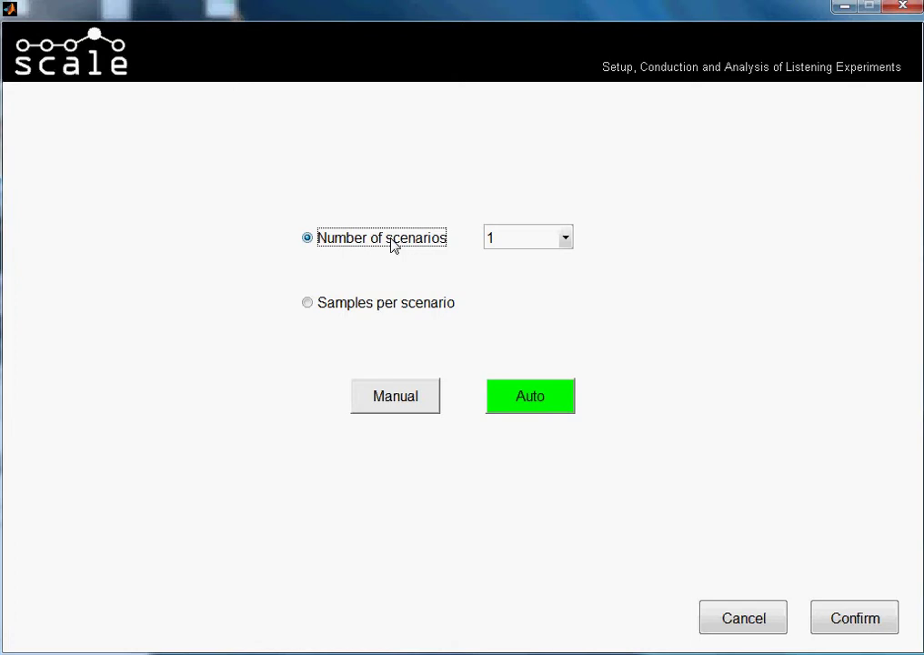
pyautogui.click(384, 307)
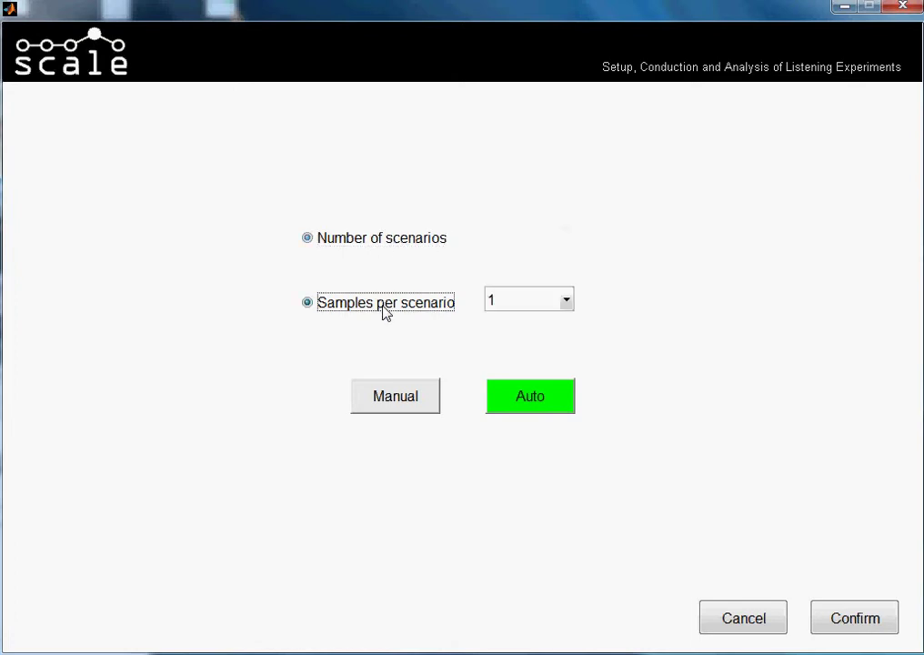
pyautogui.click(388, 252)
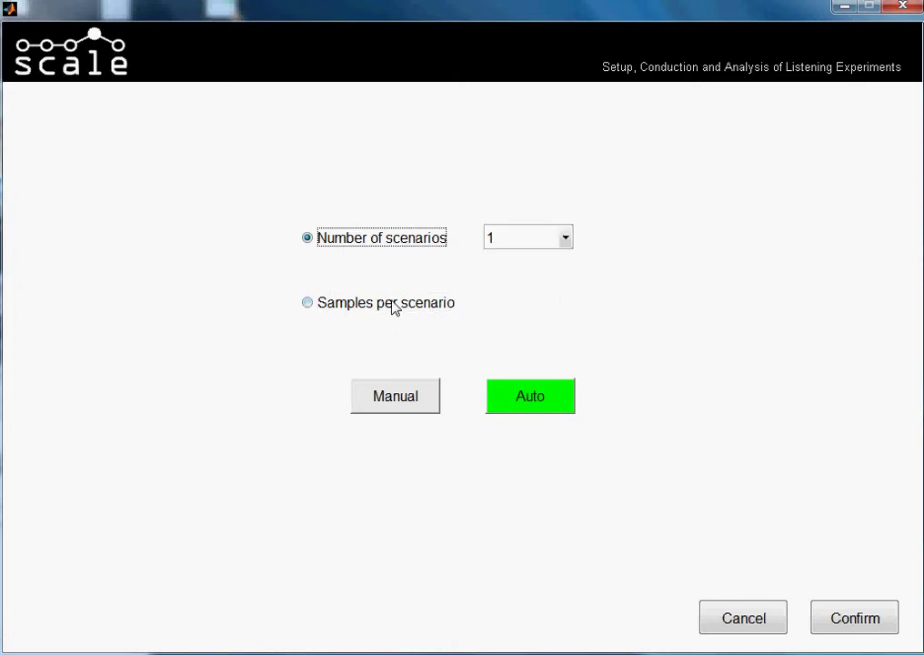
pyautogui.click(392, 305)
# Step: Define the automatic split by number of scenarios and set it to 11
pyautogui.click(395, 245)
pyautogui.click(564, 242)
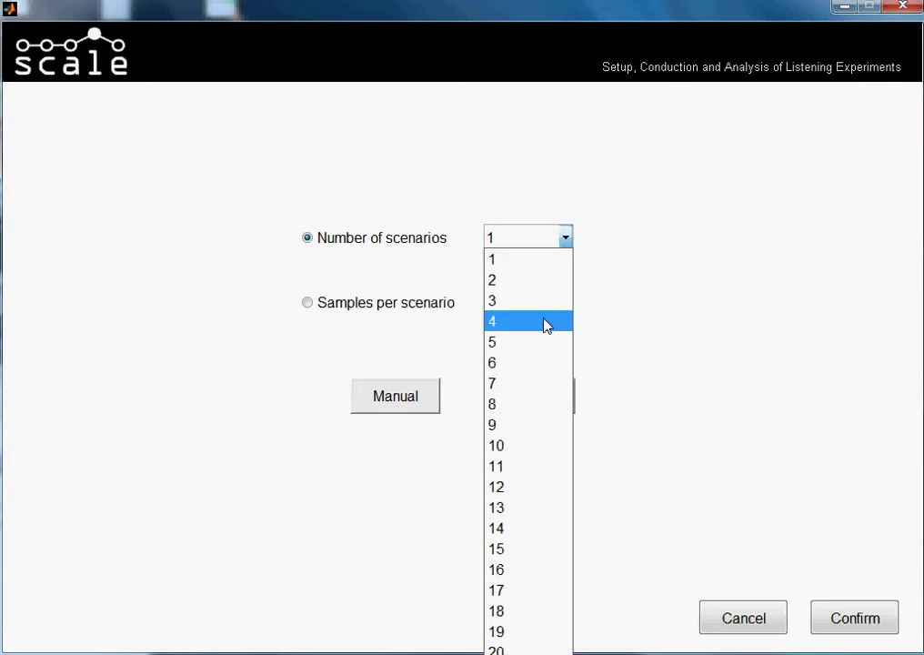
pyautogui.click(530, 467)
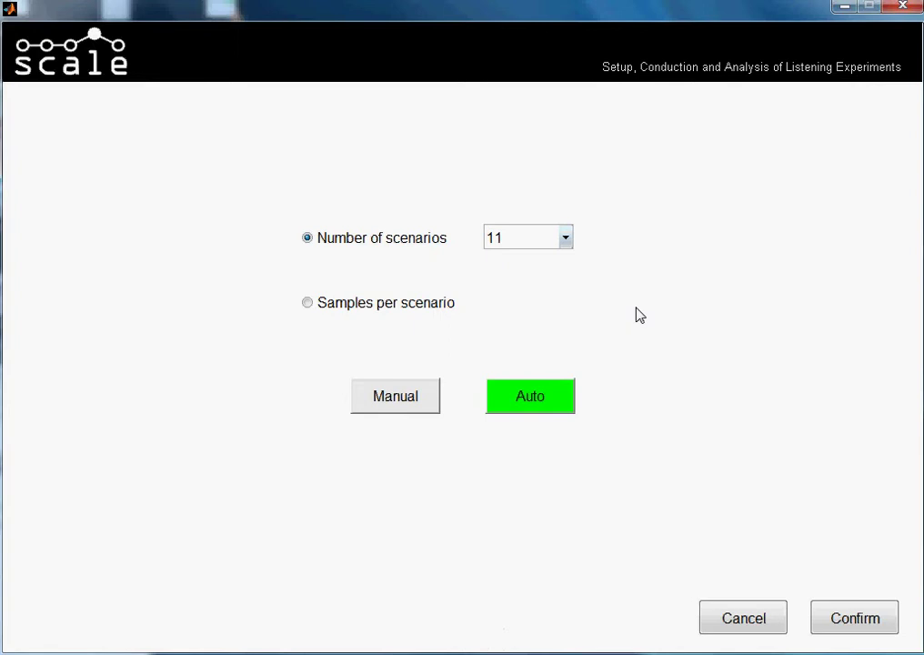
# Step: Define the automatic split by samples per scenario instead and set it to 7
pyautogui.click(400, 303)
pyautogui.click(400, 240)
pyautogui.click(389, 311)
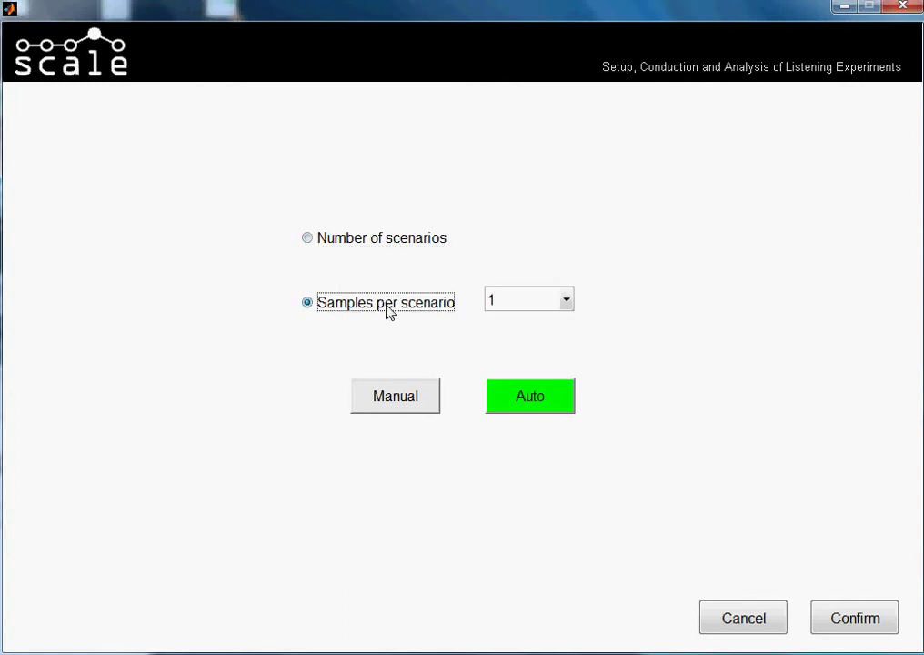
pyautogui.click(567, 300)
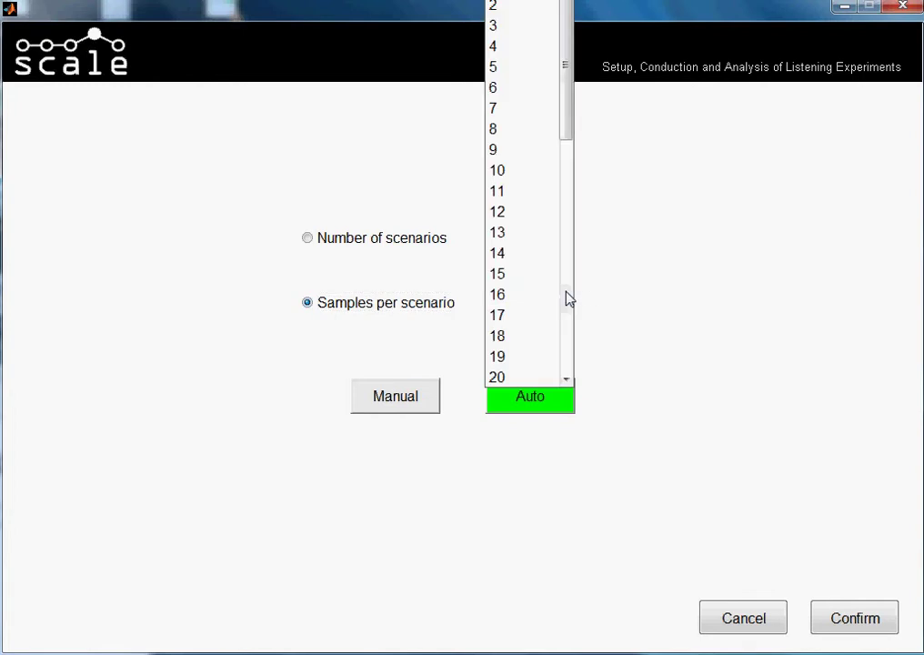
pyautogui.click(537, 120)
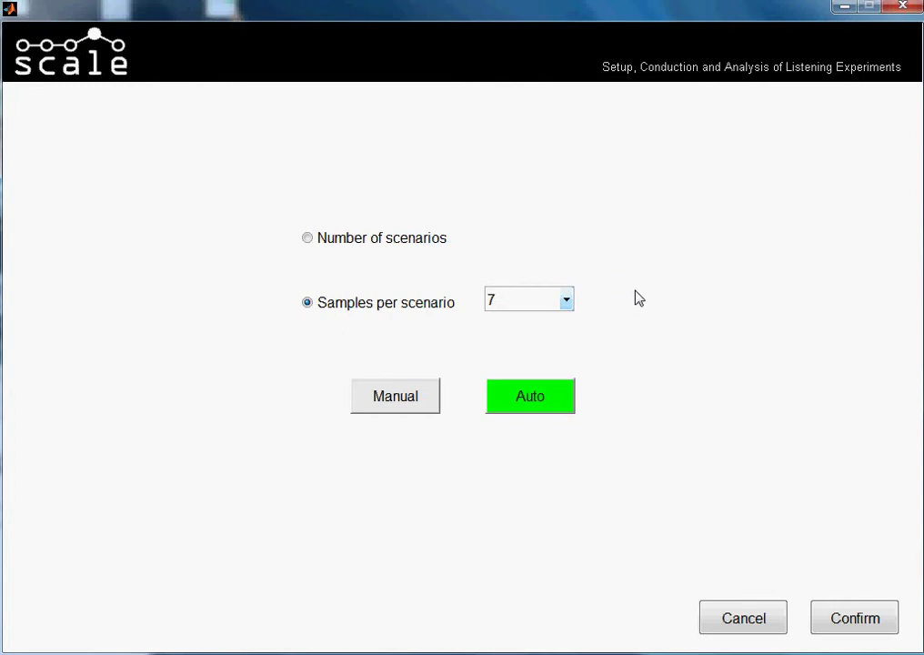
# Step: Try to load the samples from the stimuli folder on drive D with 7 samples per scenario
pyautogui.click(846, 616)
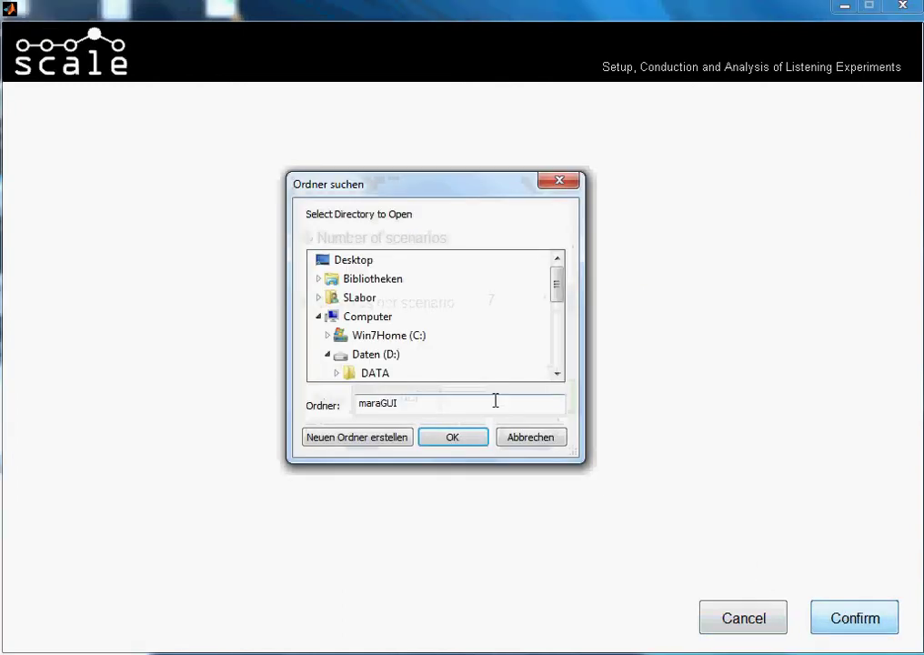
pyautogui.moveTo(556, 294); pyautogui.dragTo(557, 336)
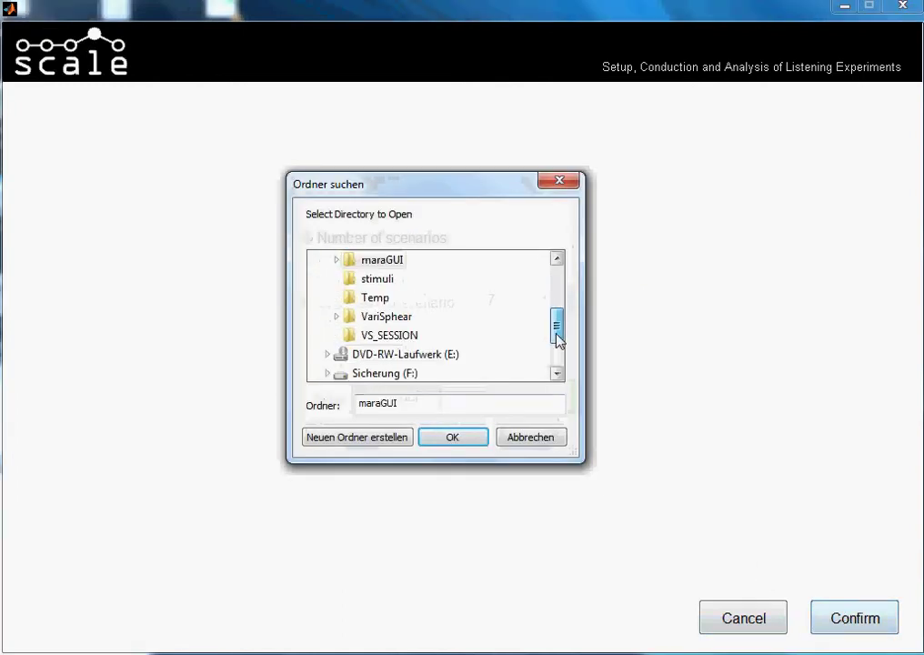
pyautogui.click(380, 281)
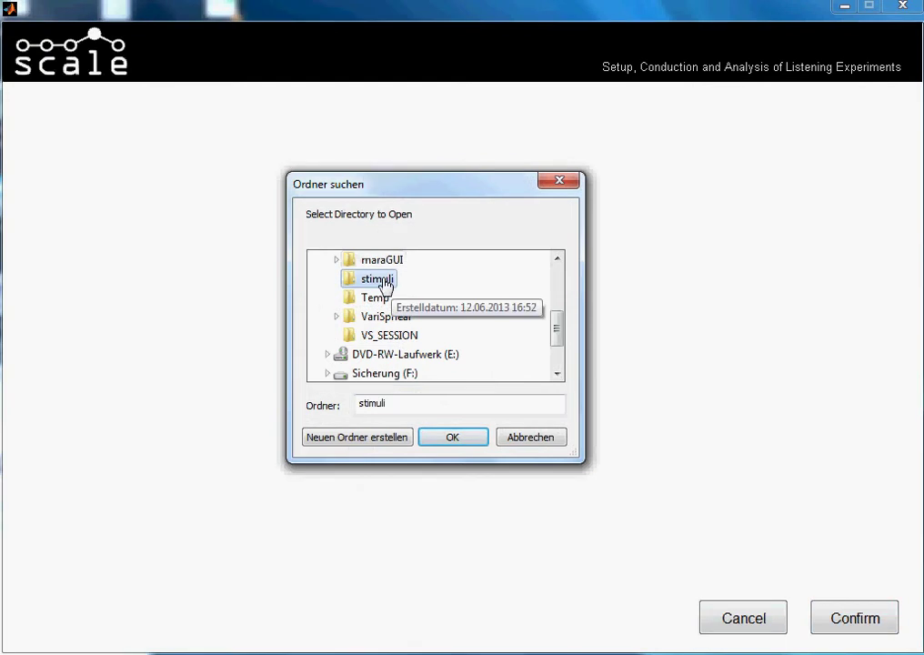
pyautogui.click(453, 437)
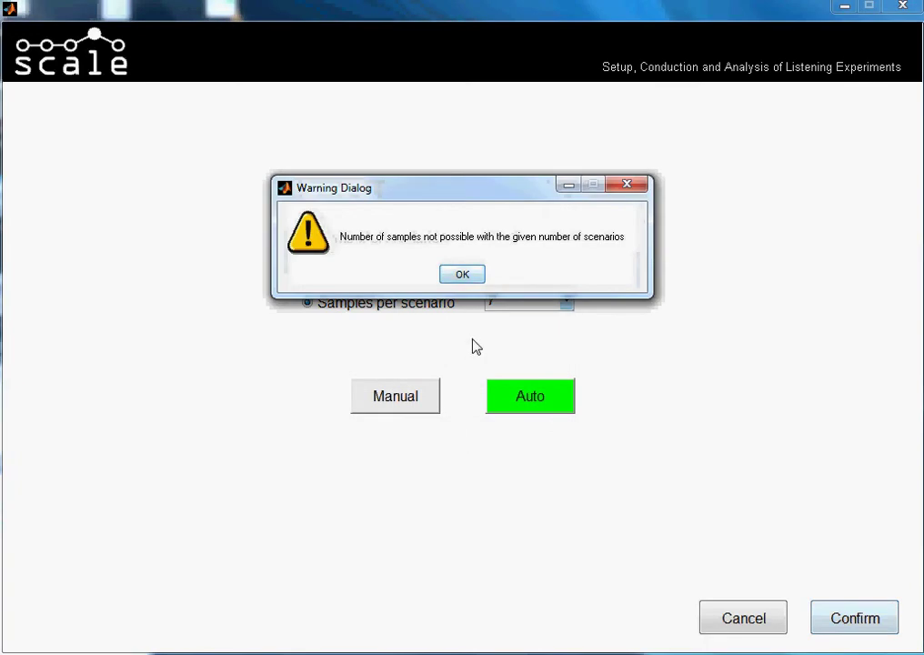
pyautogui.click(464, 276)
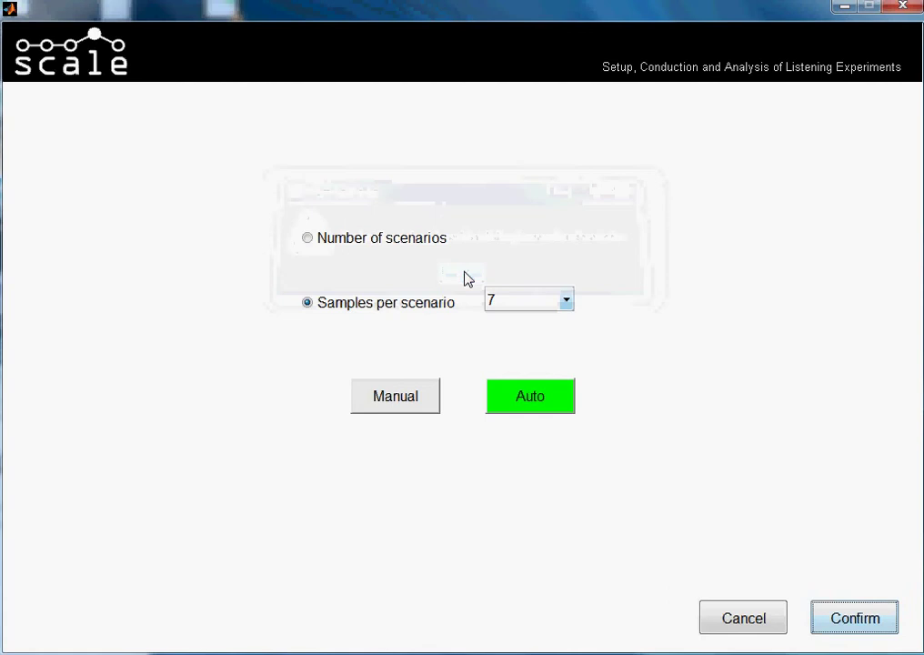
# Step: Switch the automatic split back to number of scenarios and set it to 5
pyautogui.click(405, 246)
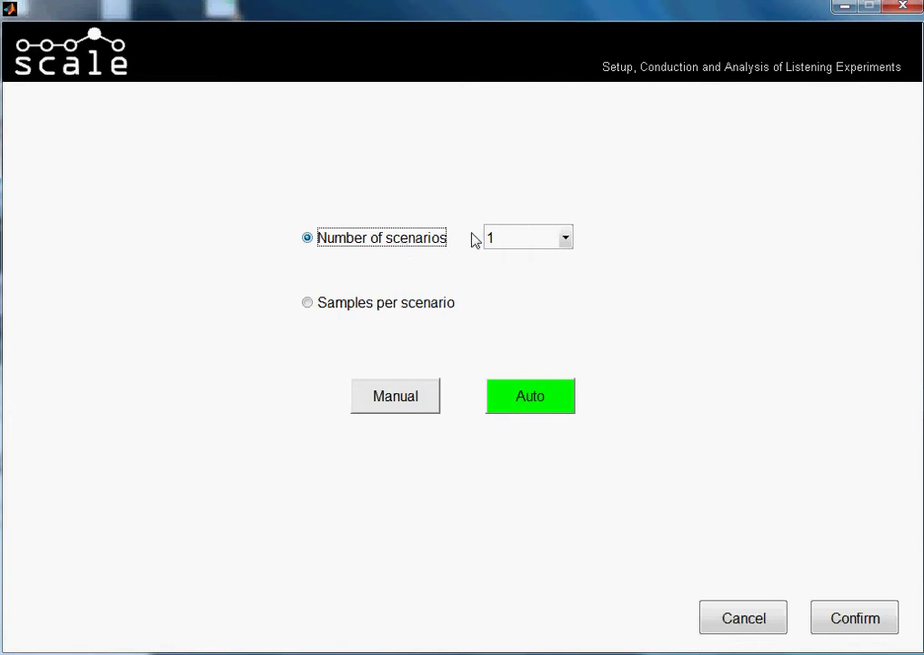
pyautogui.click(566, 238)
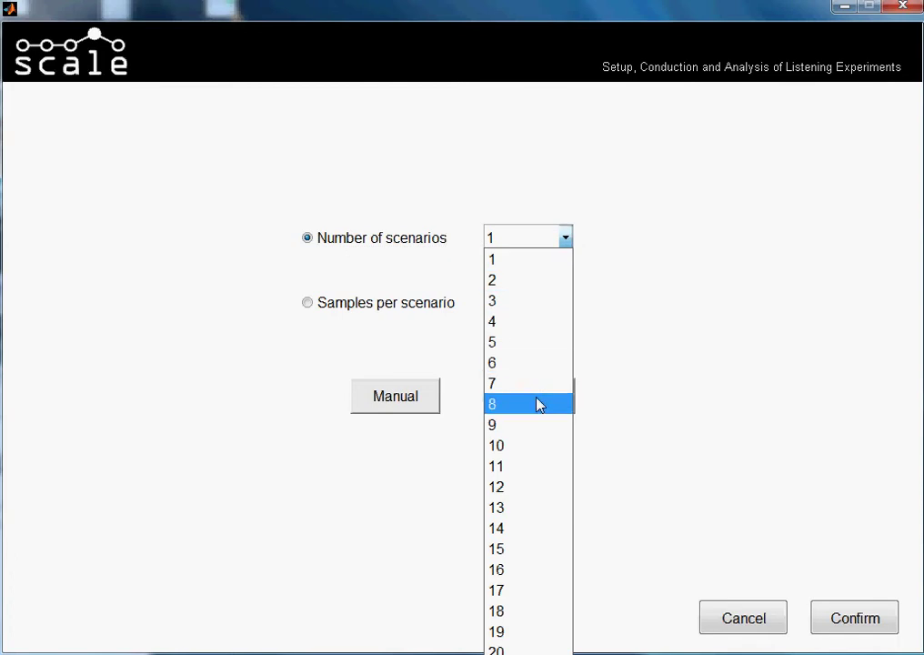
pyautogui.click(541, 343)
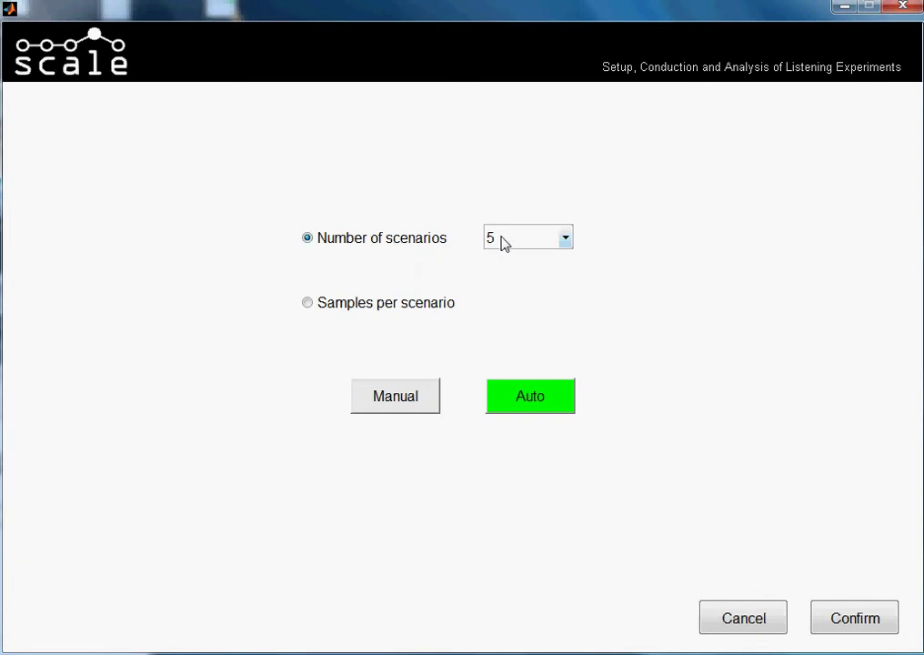
# Step: Confirm the split and load the samples from the stimuli folder on drive D
pyautogui.click(855, 618)
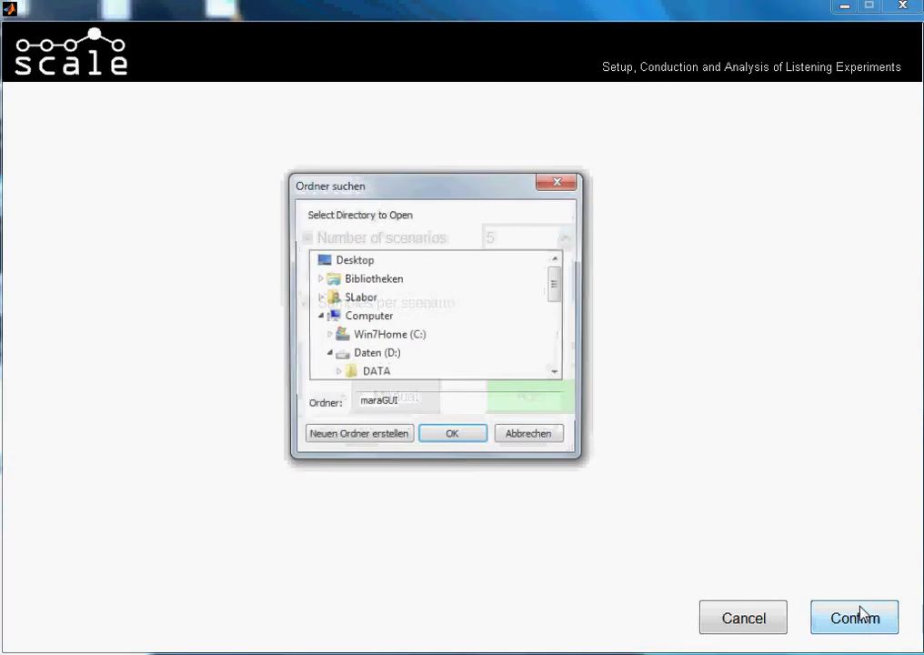
pyautogui.moveTo(557, 289); pyautogui.dragTo(557, 339)
pyautogui.click(383, 303)
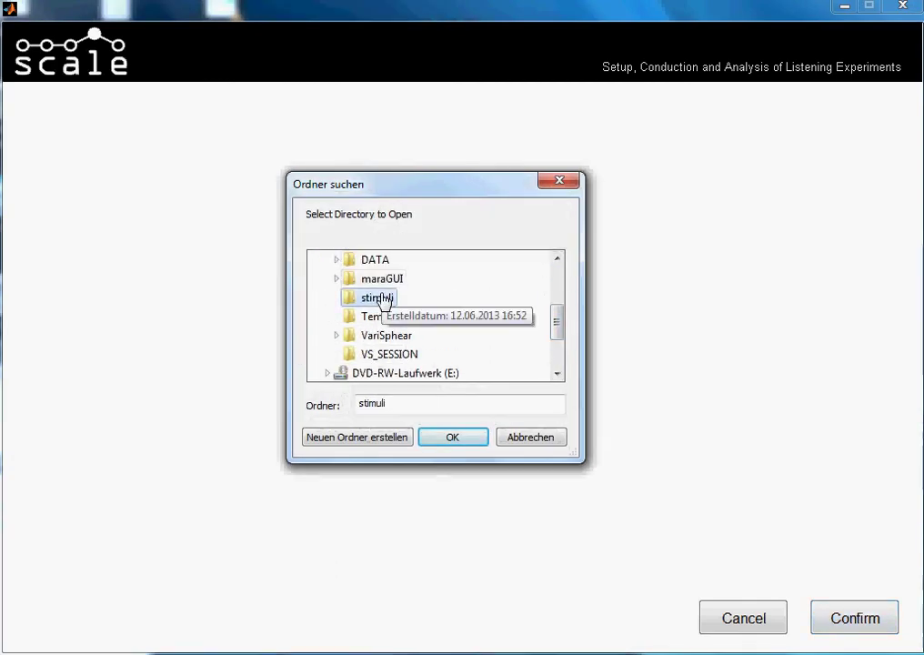
pyautogui.click(452, 437)
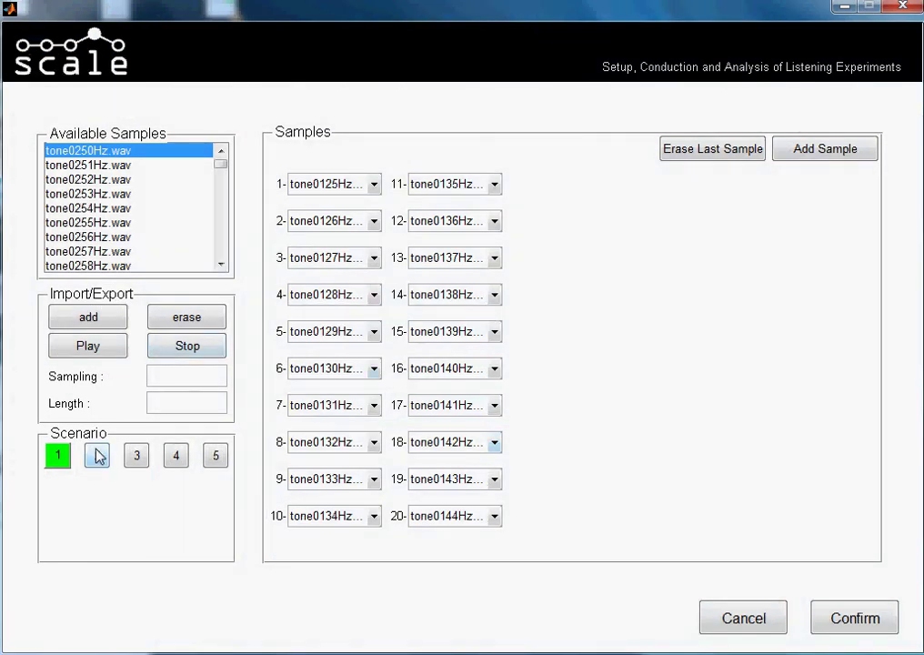
# Step: Review which tone samples were assigned to each of the scenarios 1 to 5, ending on scenario 1
pyautogui.click(98, 458)
pyautogui.click(134, 456)
pyautogui.click(174, 460)
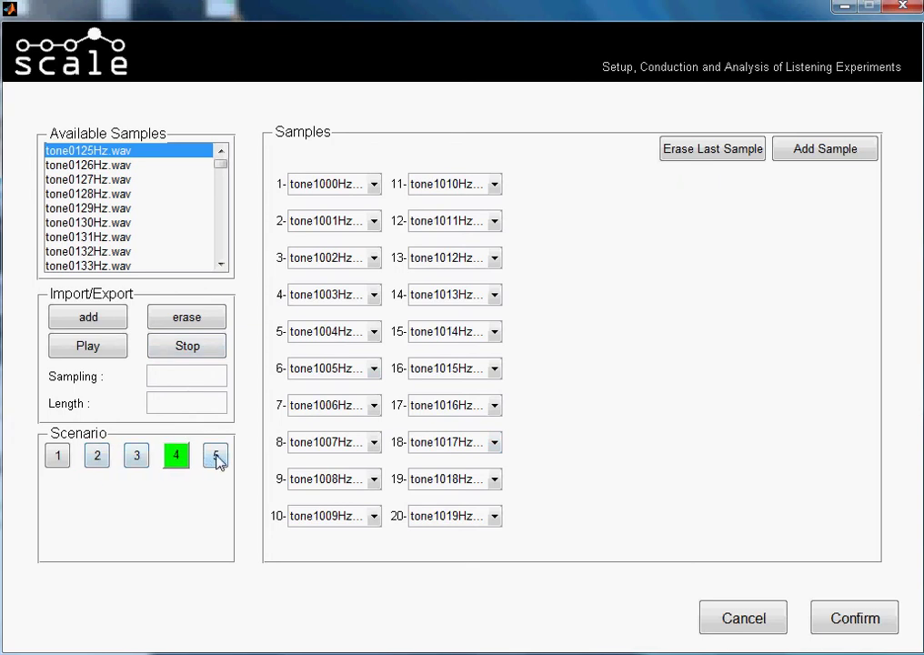
pyautogui.click(215, 458)
pyautogui.click(57, 459)
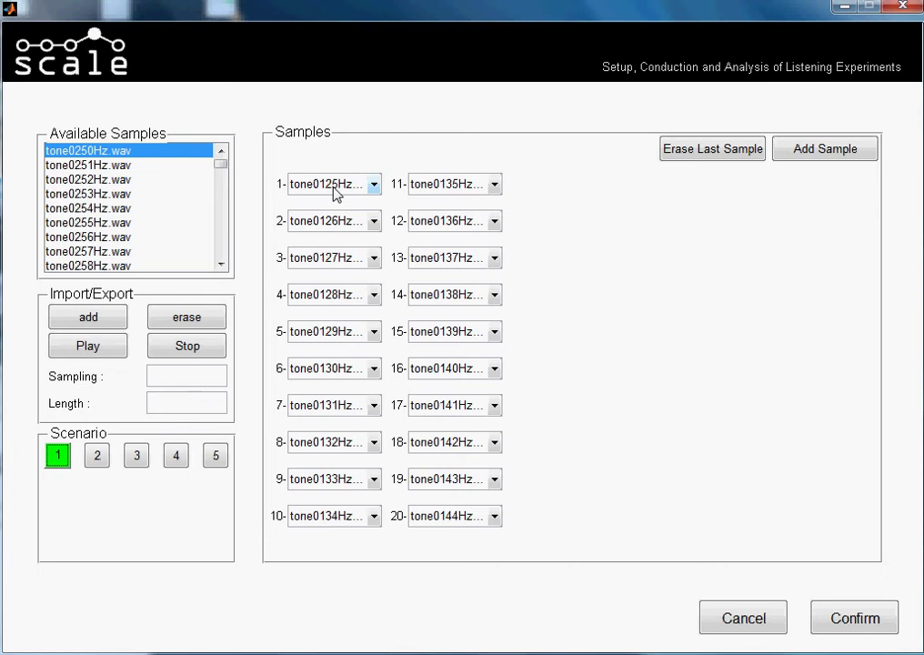
pyautogui.click(218, 461)
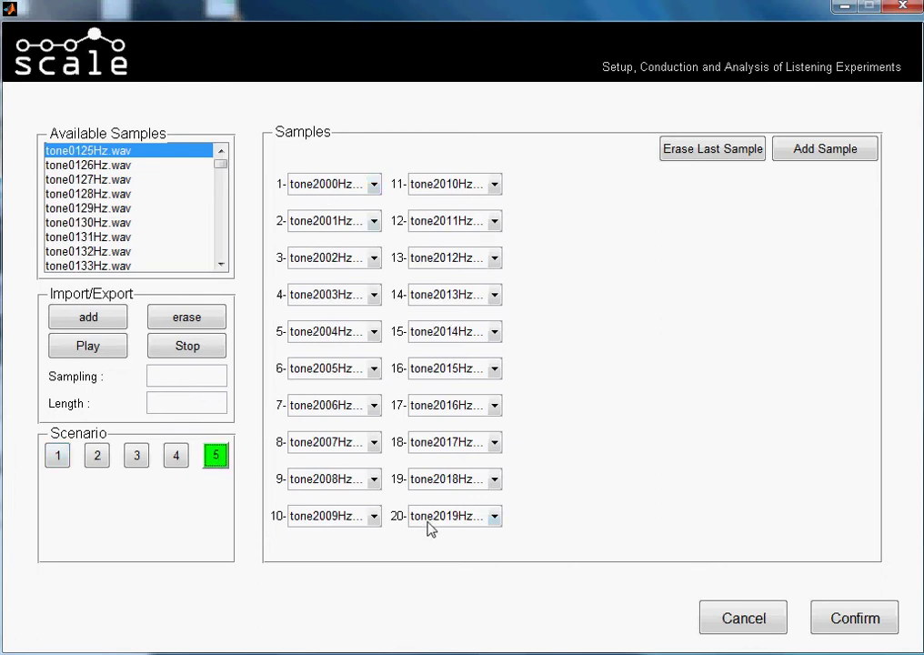
pyautogui.click(177, 461)
pyautogui.click(137, 462)
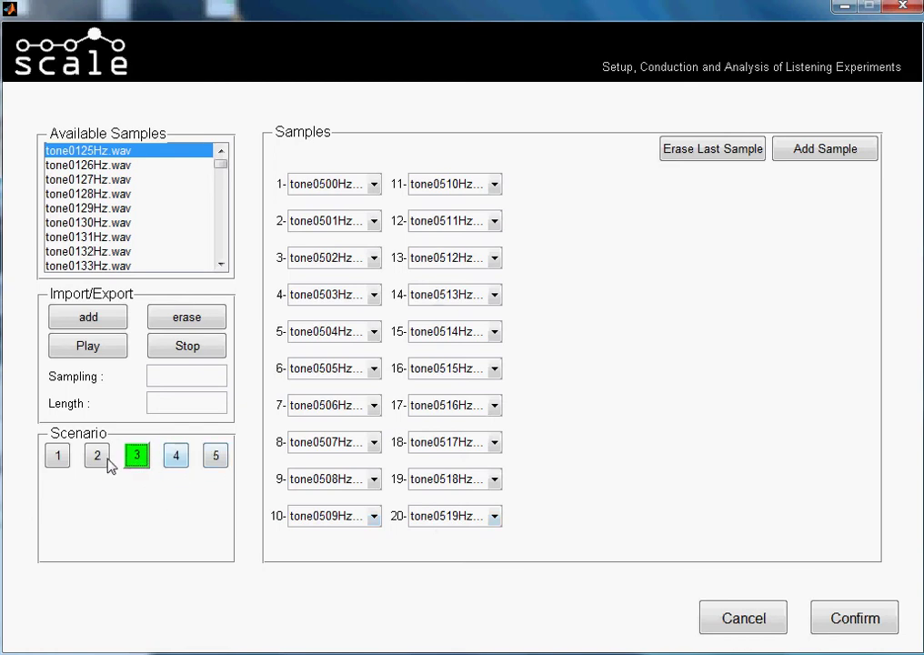
pyautogui.click(97, 457)
pyautogui.click(56, 454)
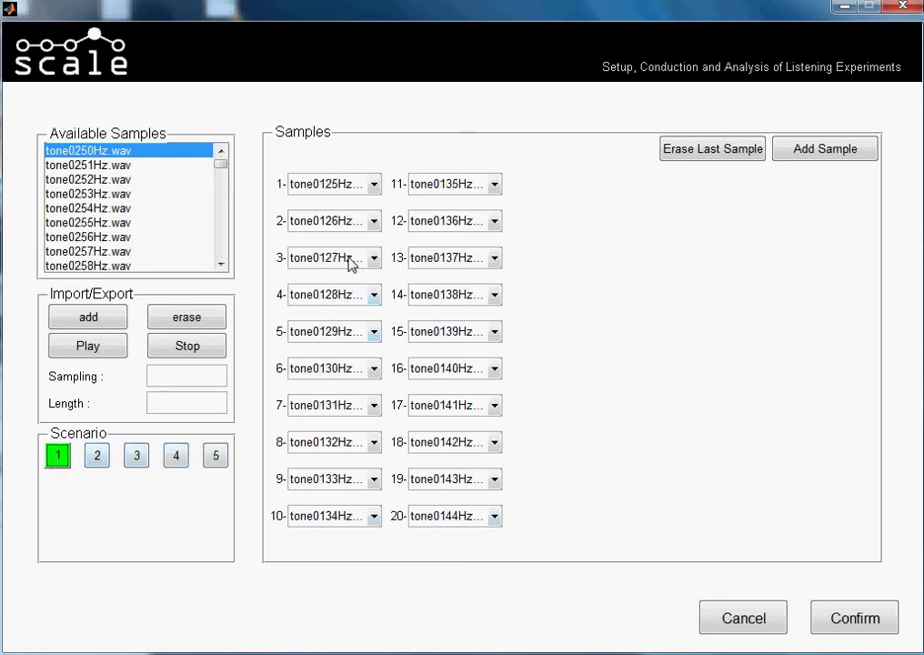
# Step: Change sample 2 of scenario 1 to tone0255Hz.wav, and set it back to tone0126Hz.wav
pyautogui.click(374, 225)
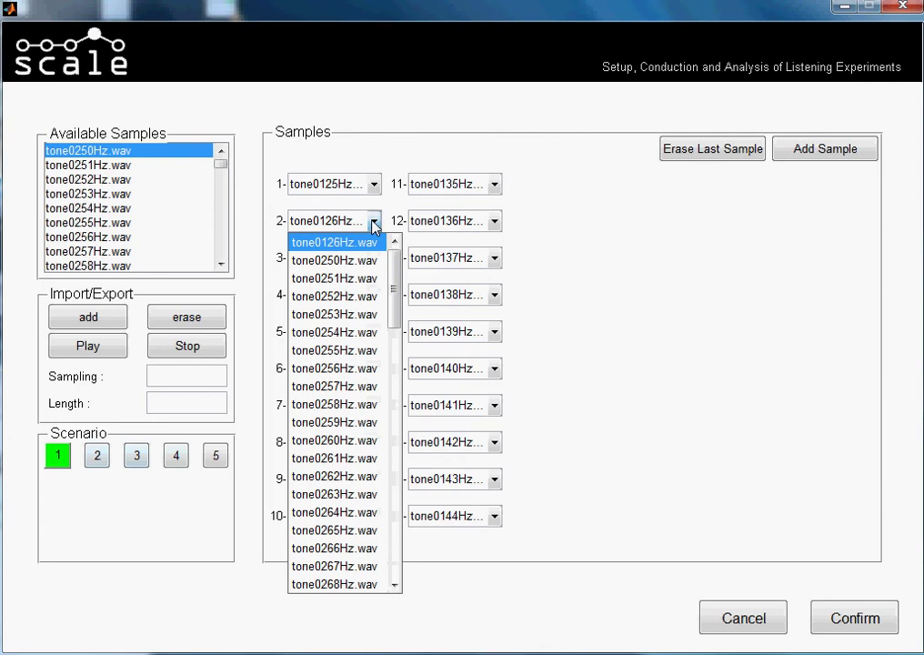
pyautogui.click(363, 349)
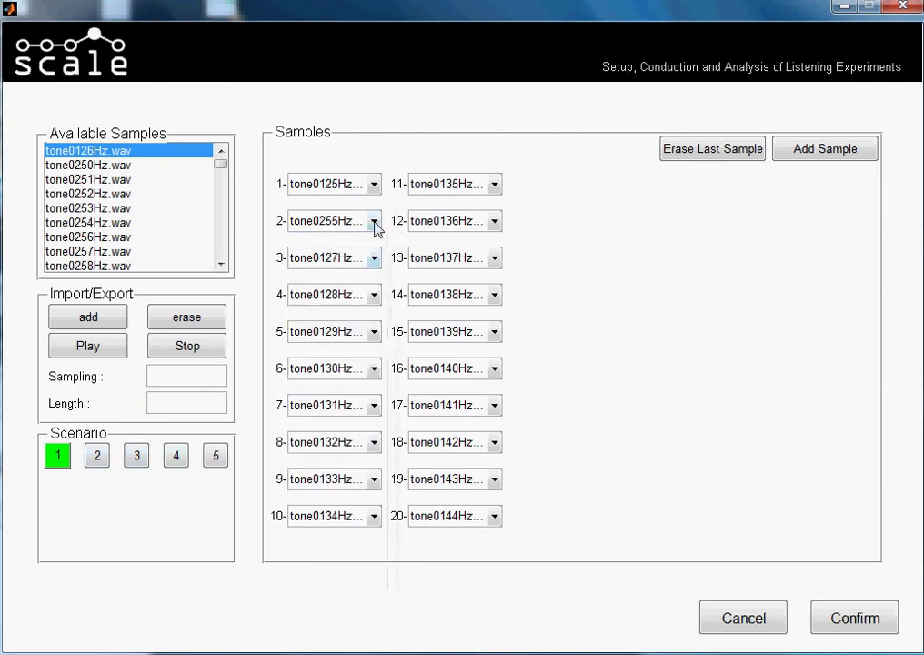
pyautogui.click(374, 222)
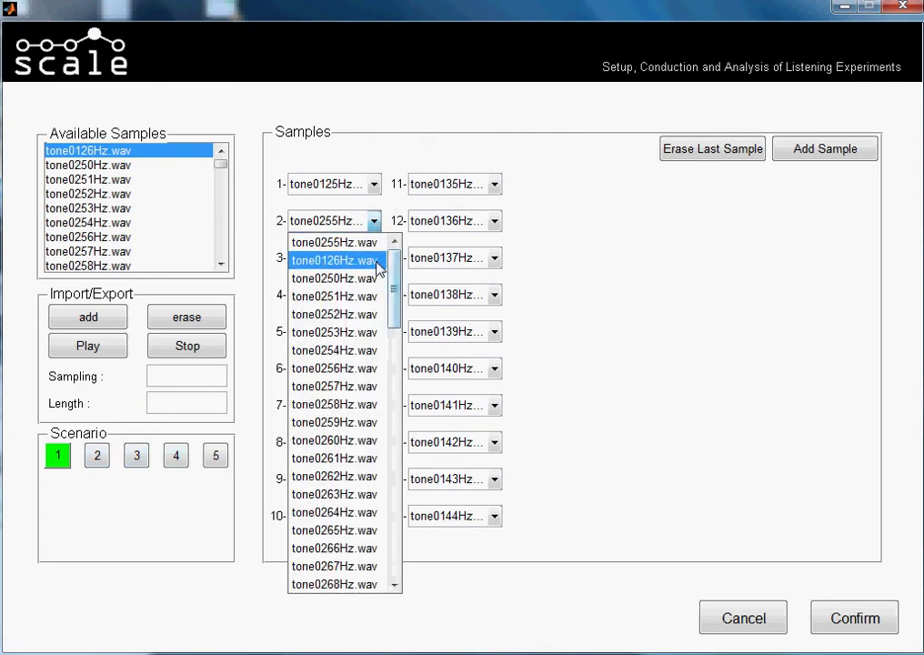
pyautogui.click(381, 261)
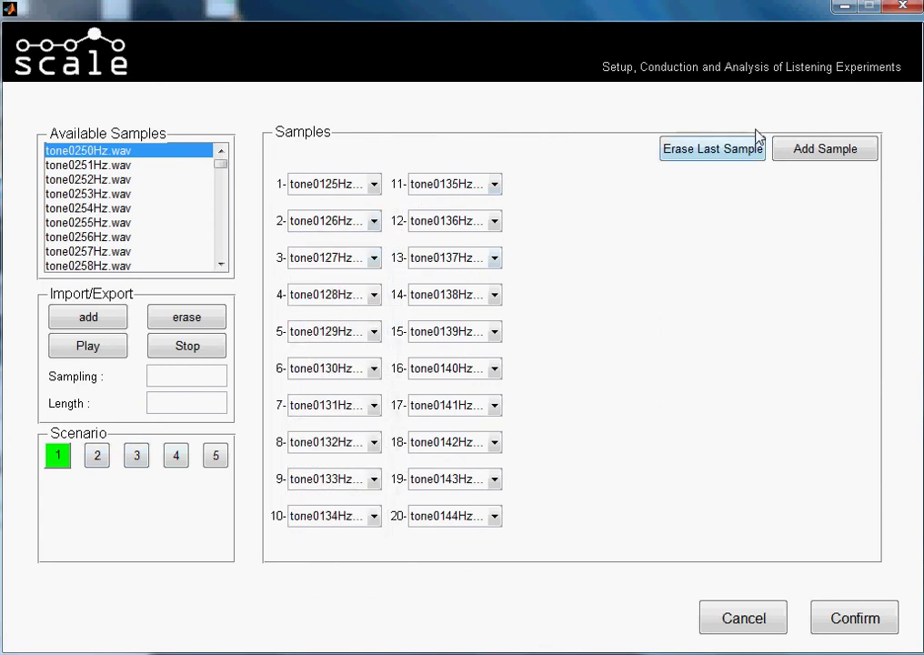
# Step: Erase the last six samples, 15 to 20, from scenario 1
pyautogui.click(734, 161)
pyautogui.click(734, 161)
pyautogui.click(735, 161)
pyautogui.click(735, 161)
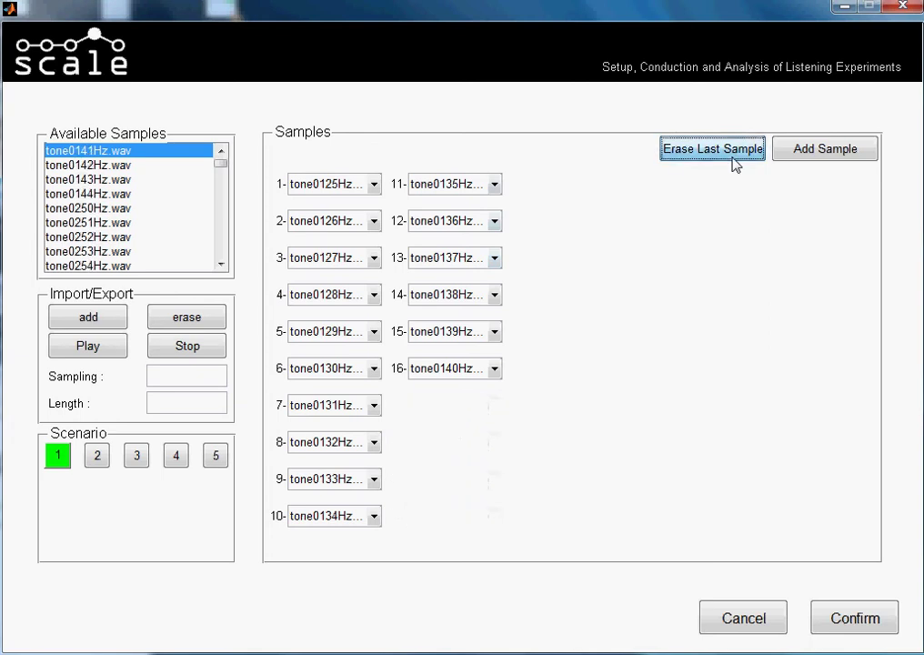
pyautogui.click(735, 162)
pyautogui.click(734, 162)
# Step: Add six new sample slots to scenario 1, bringing it back to 20 slots
pyautogui.click(853, 156)
pyautogui.click(854, 156)
pyautogui.click(854, 155)
pyautogui.click(854, 156)
pyautogui.click(854, 156)
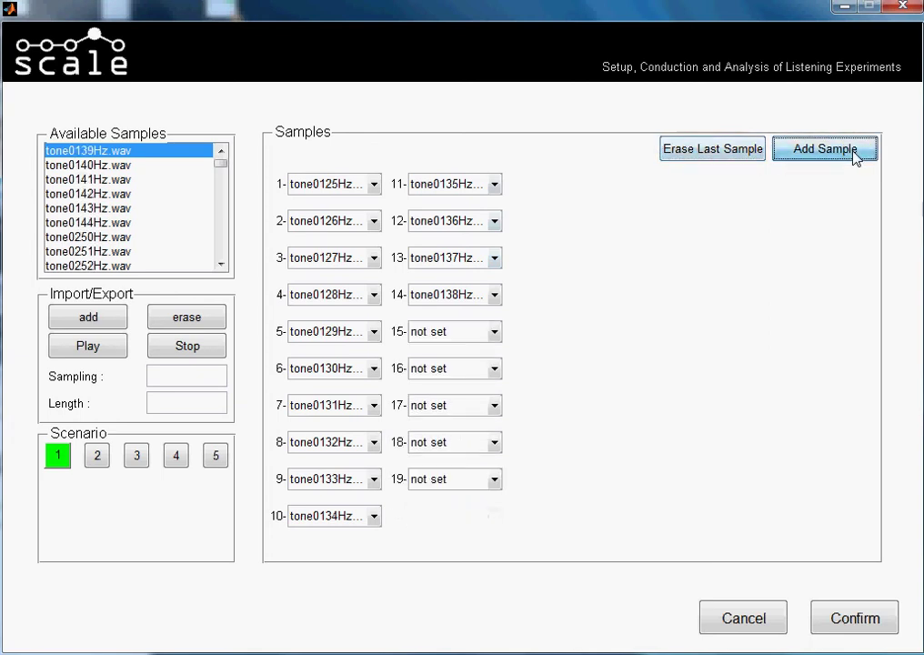
pyautogui.click(837, 160)
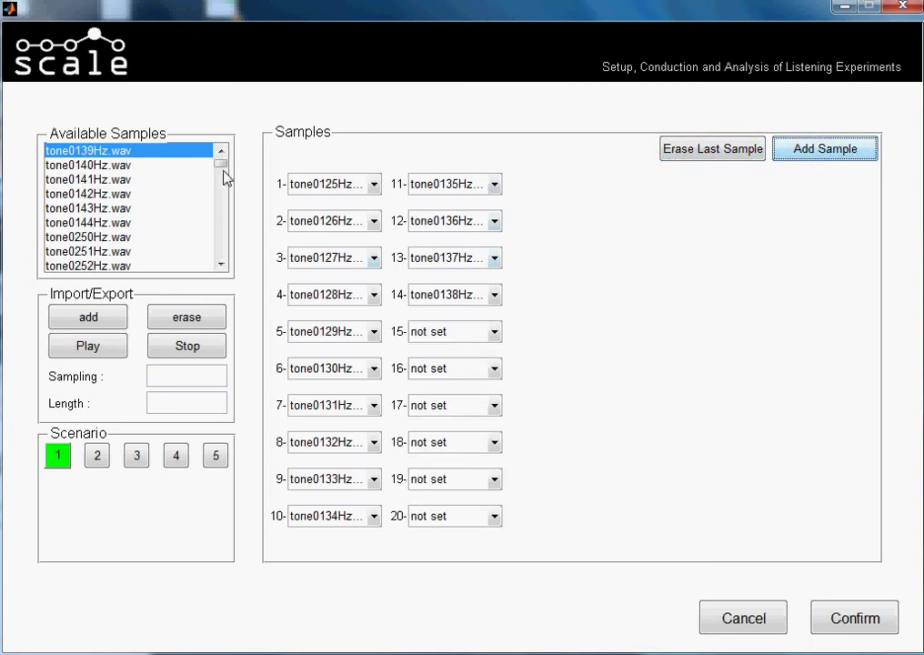
# Step: Check the available samples and the slots of scenarios 1 and 2, and discard this sample assignment
pyautogui.moveTo(224, 174)
pyautogui.mouseDown()
pyautogui.moveTo(223, 266)
pyautogui.moveTo(223, 165)
pyautogui.mouseUp()
pyautogui.click(97, 456)
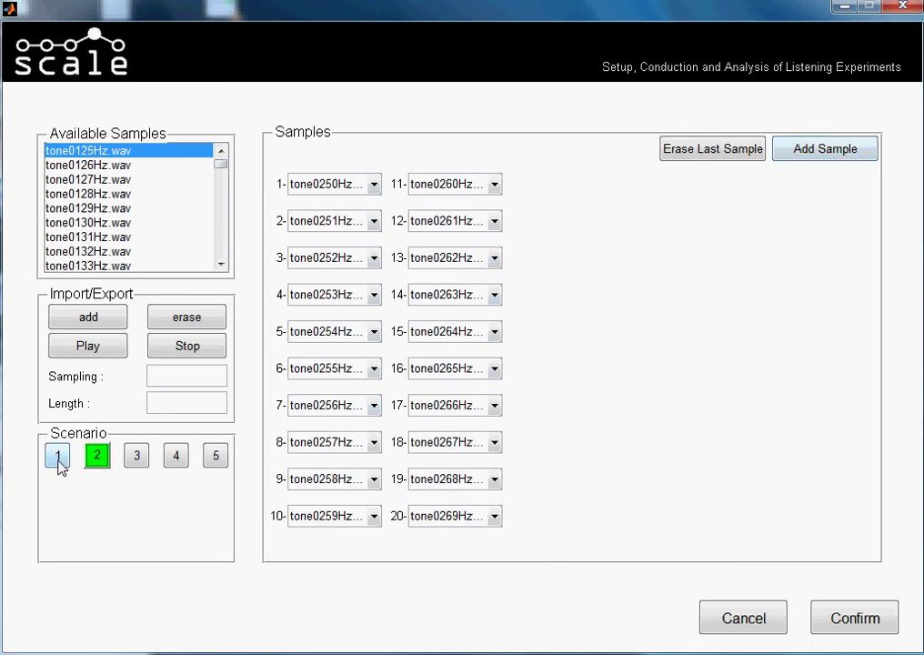
pyautogui.click(60, 463)
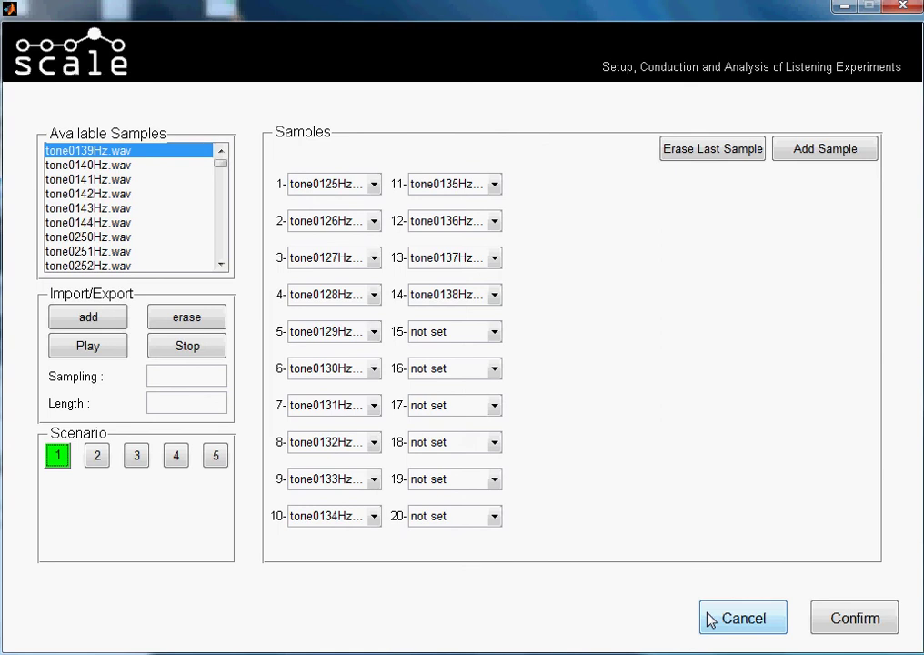
pyautogui.click(710, 619)
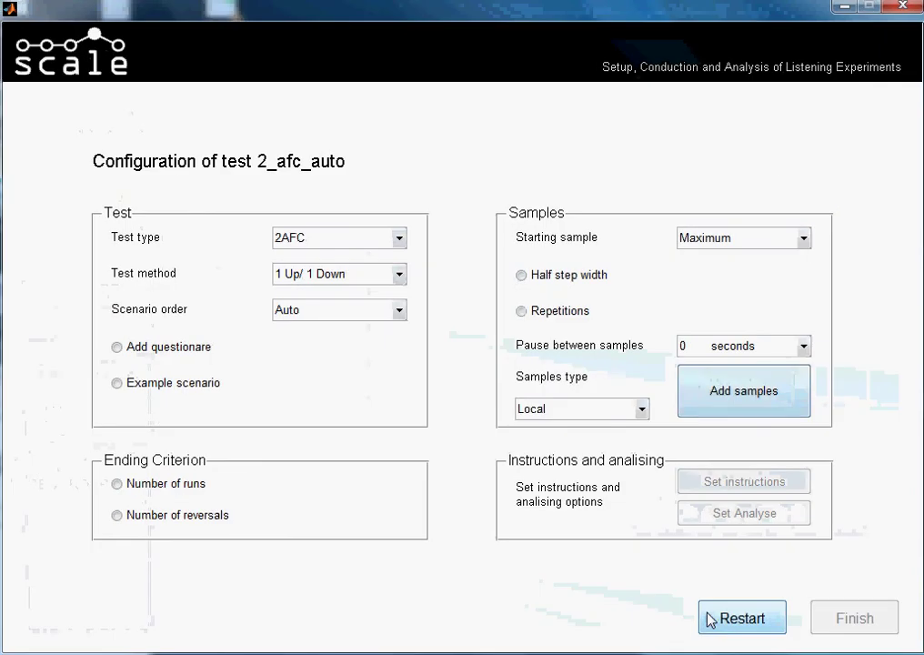
# Step: Restart adding samples with automatic distribution by samples per scenario, set to 10
pyautogui.click(714, 403)
pyautogui.click(532, 405)
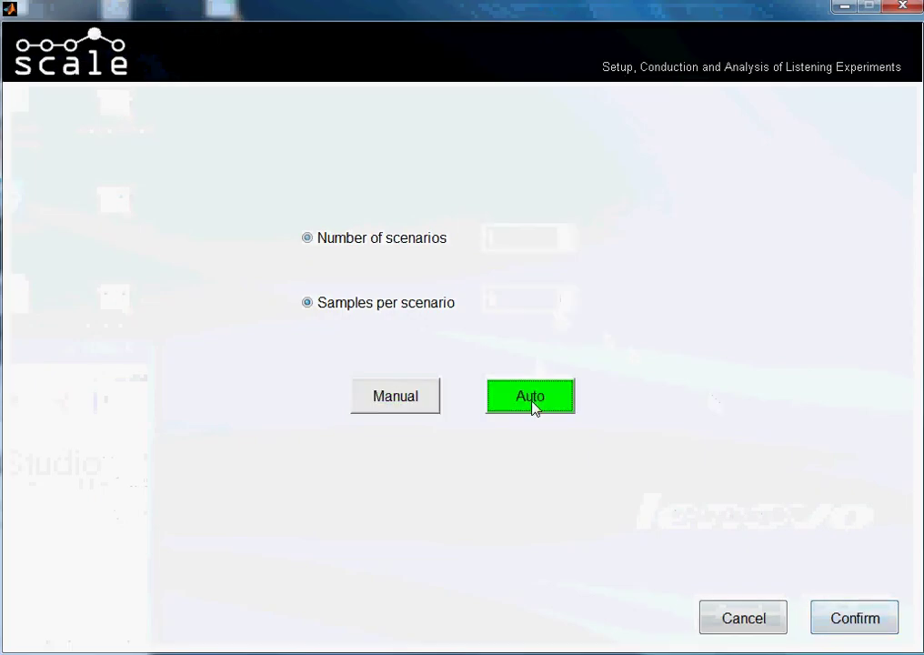
pyautogui.click(421, 308)
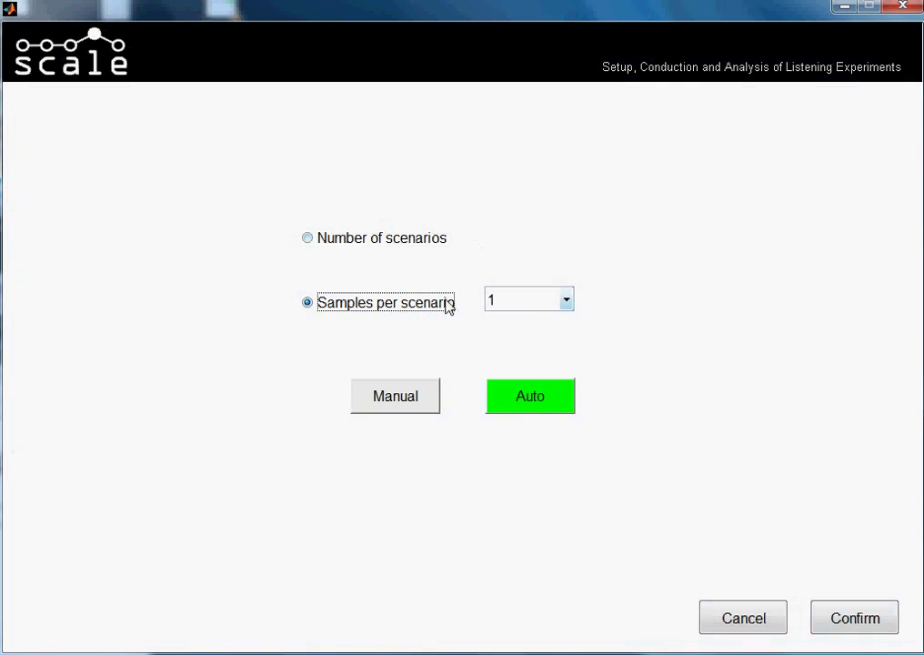
pyautogui.click(567, 301)
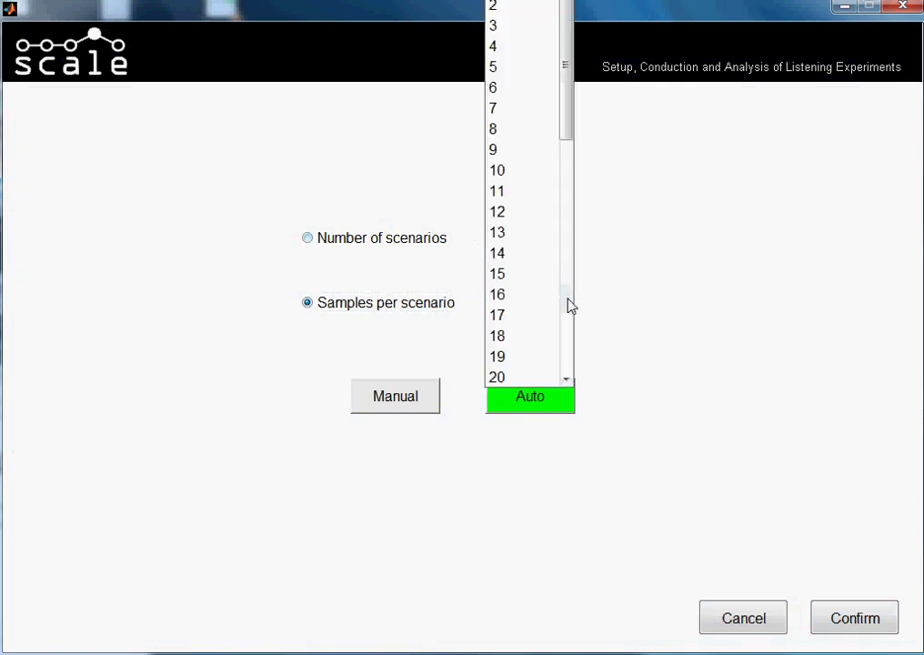
pyautogui.click(530, 177)
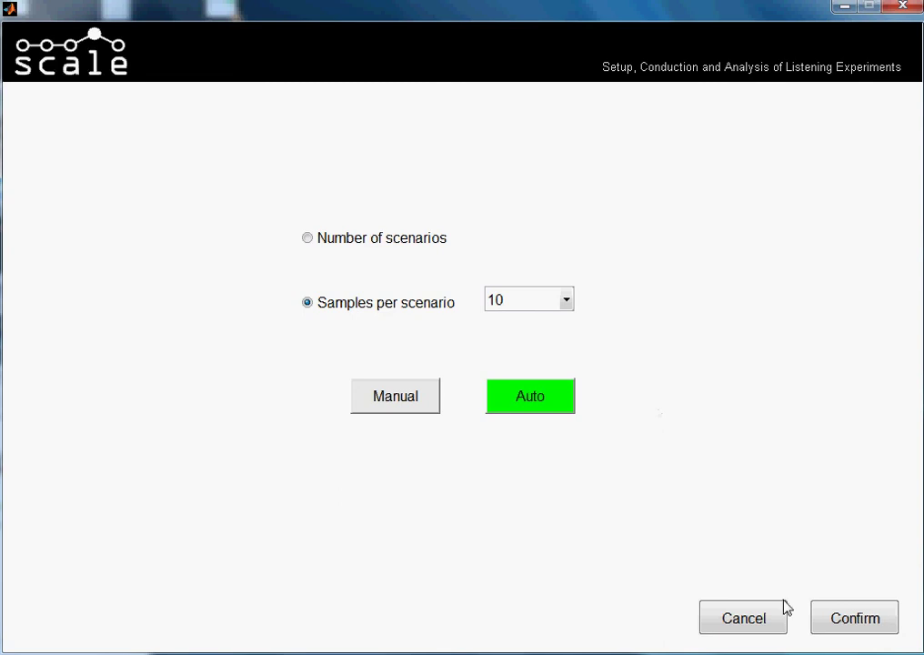
pyautogui.click(834, 621)
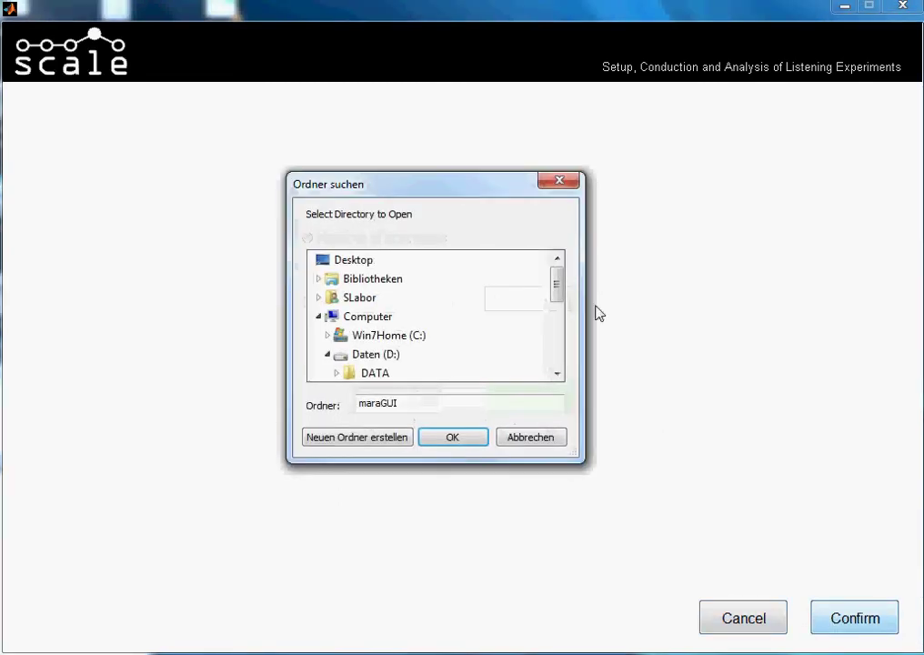
# Step: Load the samples from the stimuli folder on drive D
pyautogui.moveTo(557, 290); pyautogui.dragTo(553, 324)
pyautogui.click(389, 304)
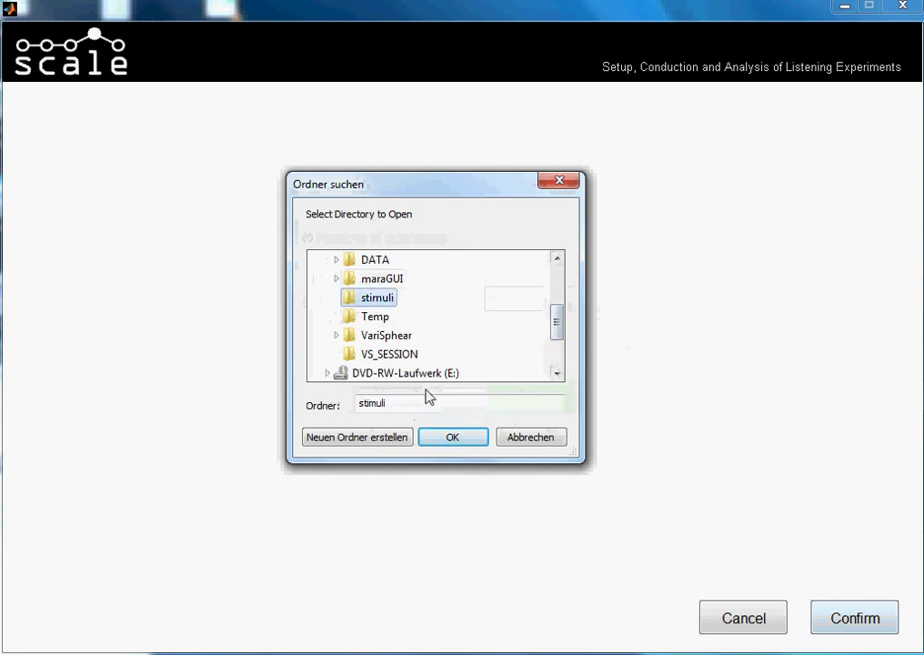
pyautogui.click(441, 444)
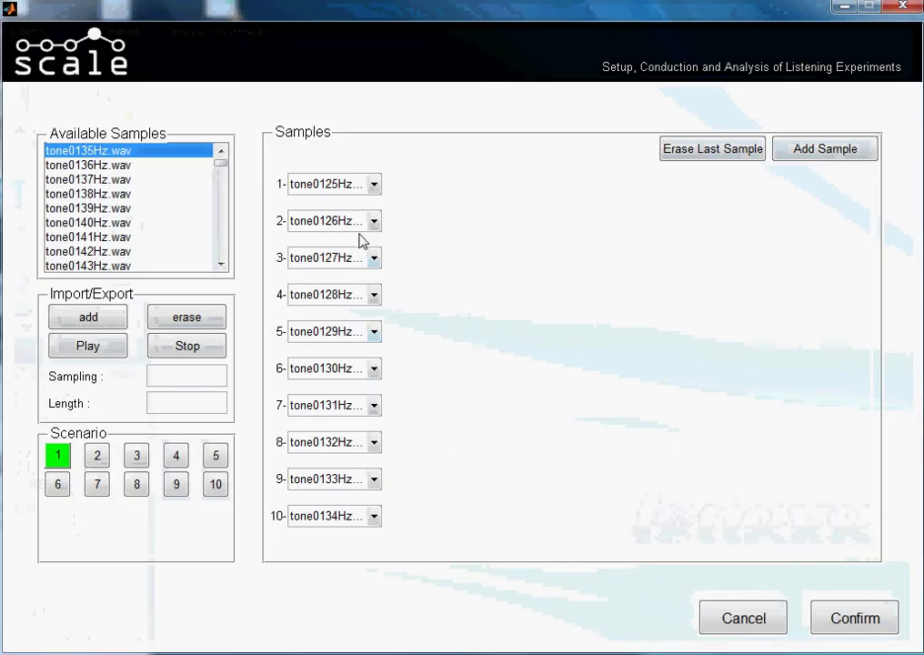
# Step: Review the samples assigned to scenarios 2, 3 and 1, and confirm the sample assignment
pyautogui.click(98, 455)
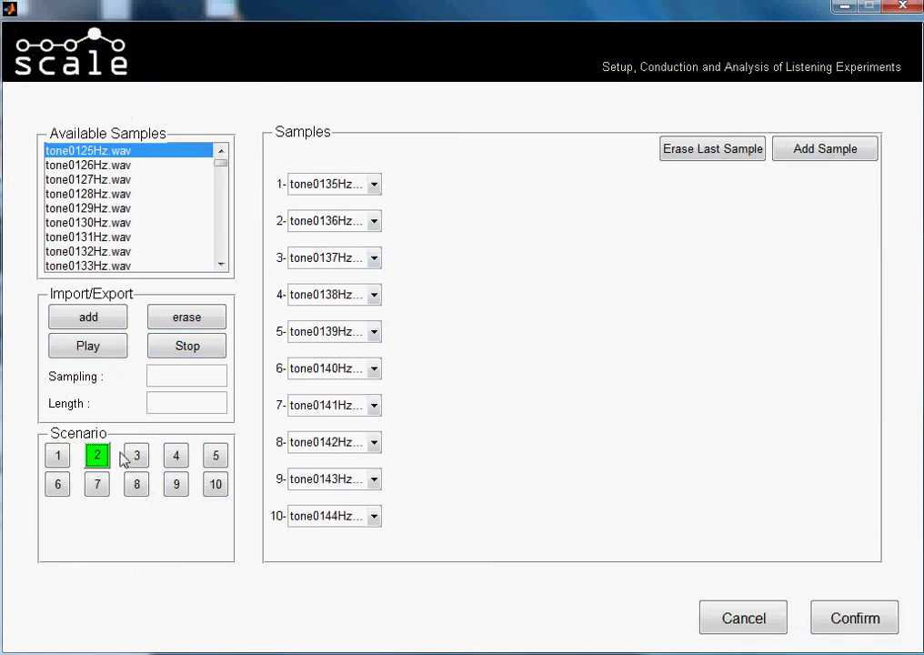
pyautogui.click(134, 457)
pyautogui.click(57, 462)
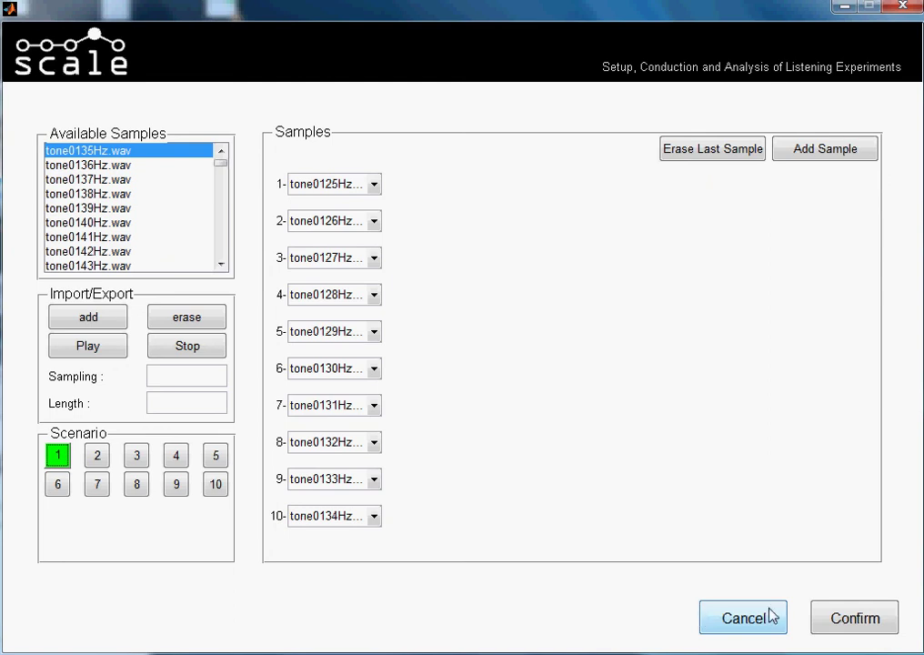
pyautogui.click(823, 614)
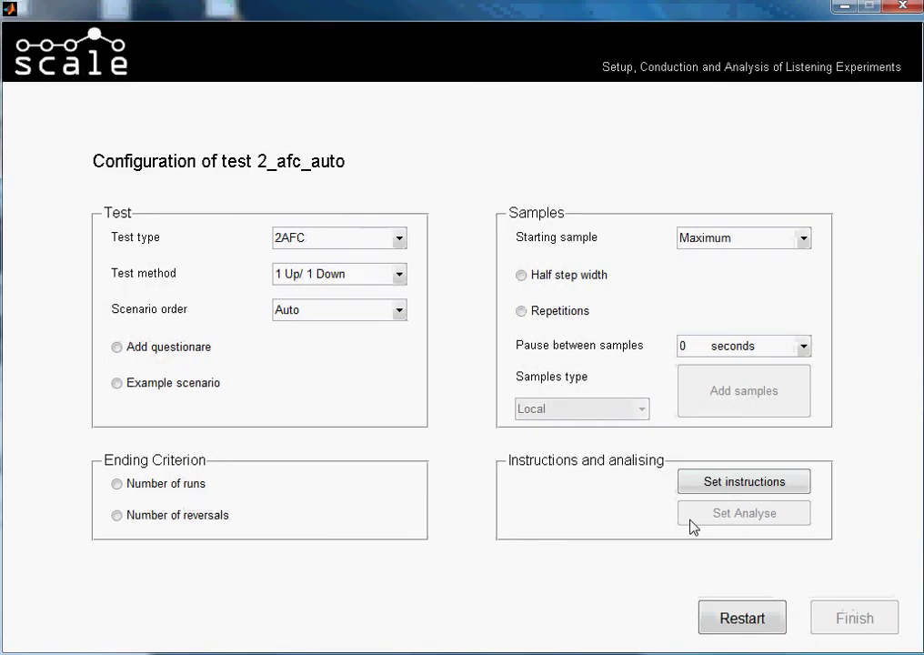